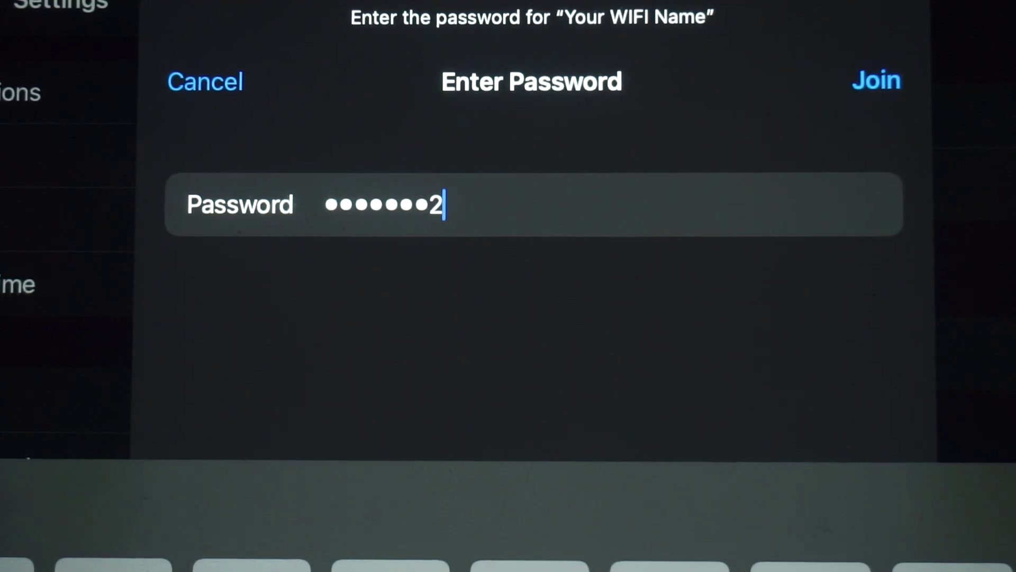
Join the 'Your WIFI Name' network using the password from the router label.
{"action": "type", "text": "56"}
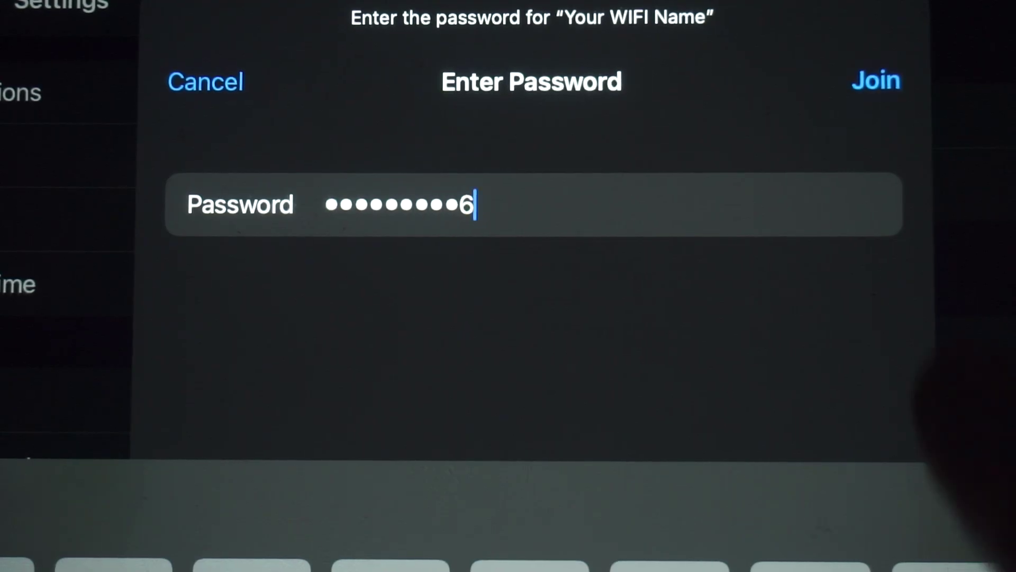
{"action": "left_click", "coordinate": [876, 80]}
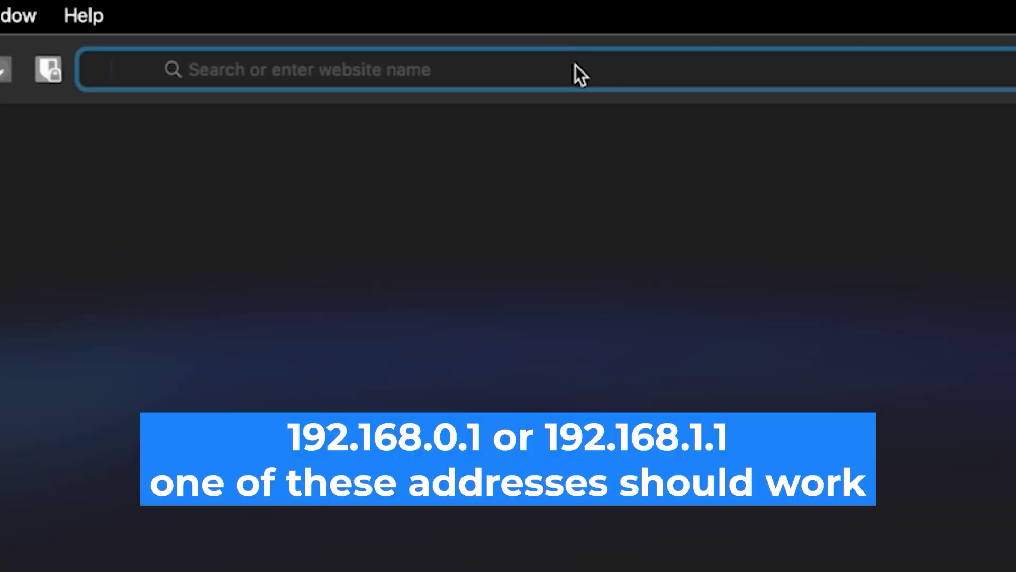
Load the router's address 192.168.0.1 in Safari.
{"action": "type", "text": "192"}
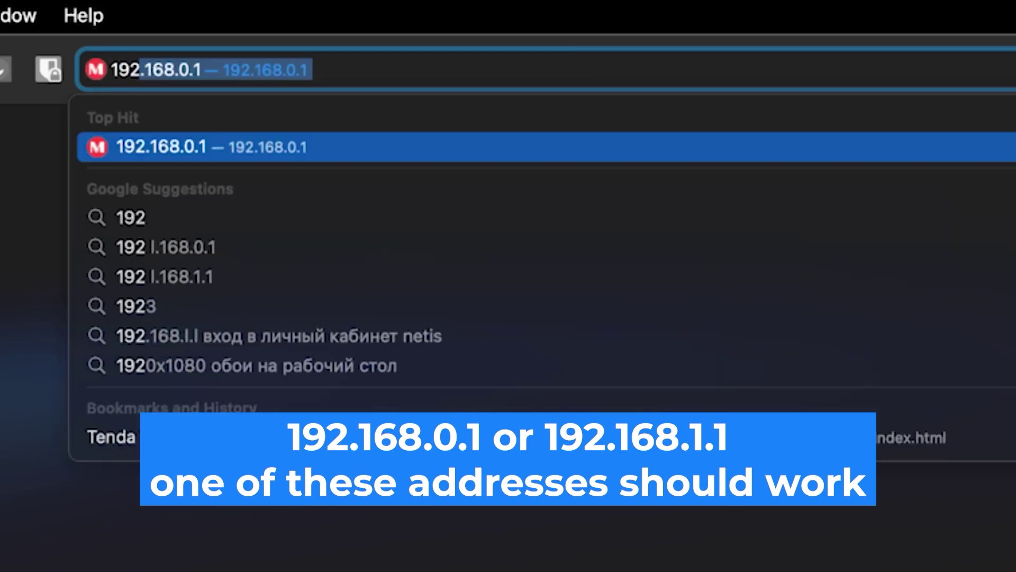
{"action": "type", "text": ".168."}
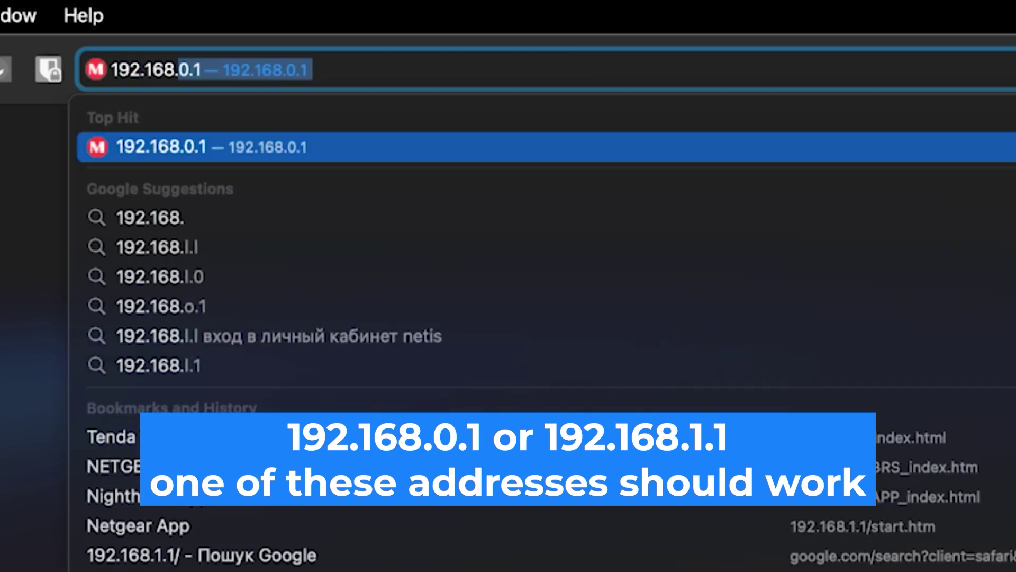
{"action": "type", "text": "0"}
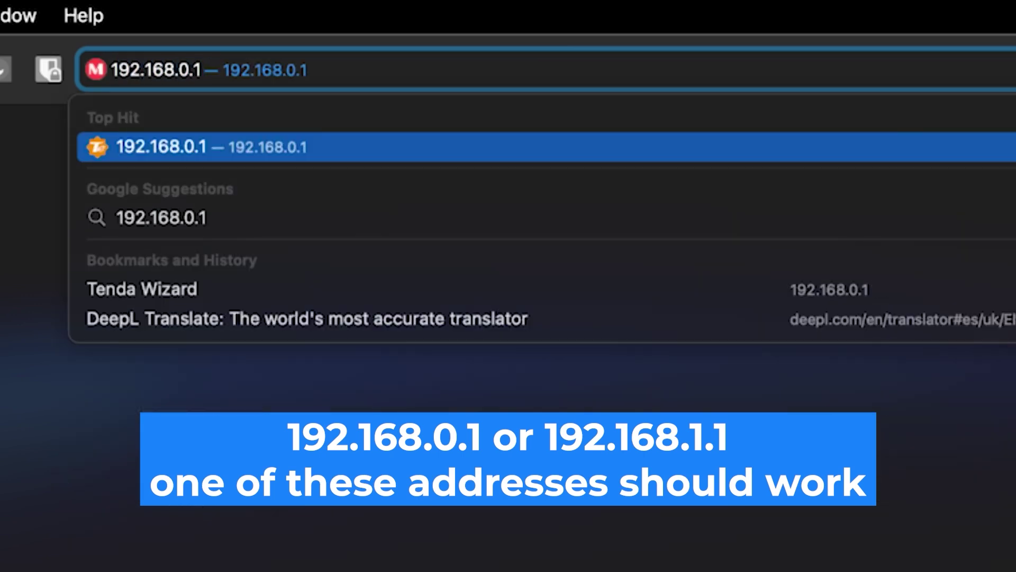
{"action": "type", "text": ".1"}
{"action": "key", "text": "Return"}
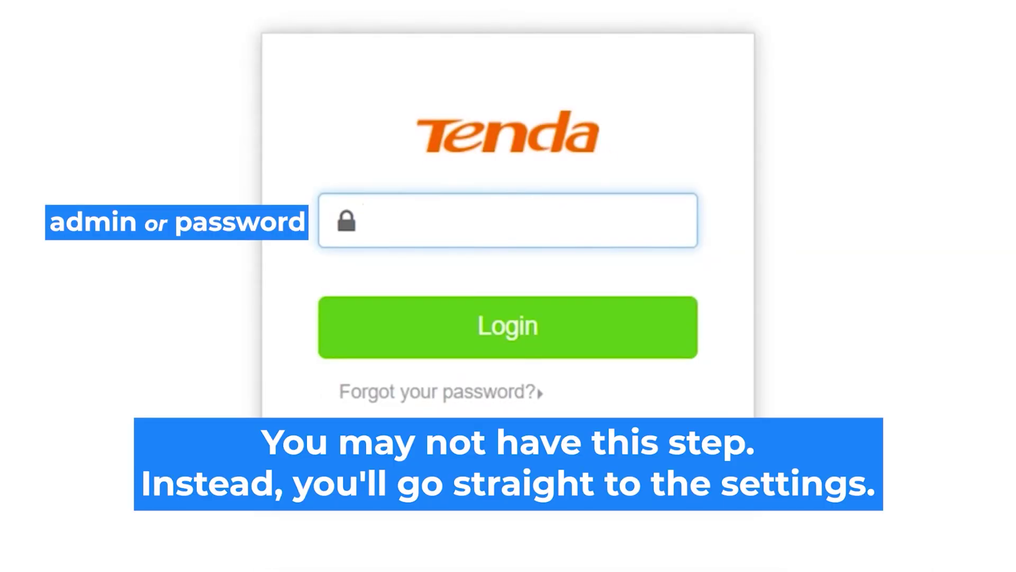
Log in to the Tenda router with the default admin password.
{"action": "left_click", "coordinate": [503, 215]}
{"action": "type", "text": "admin"}
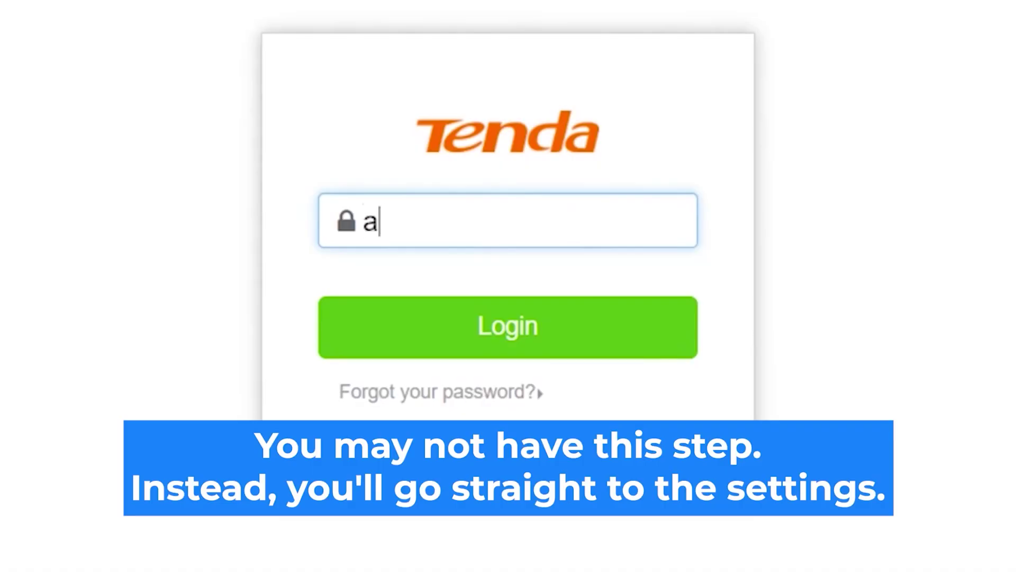
{"action": "type", "text": "in"}
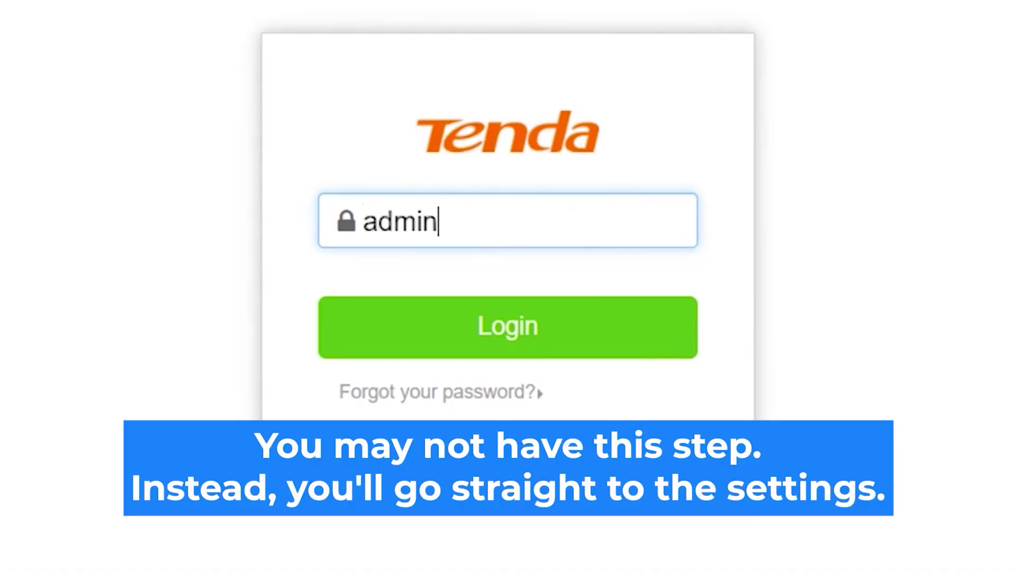
{"action": "left_click", "coordinate": [545, 331]}
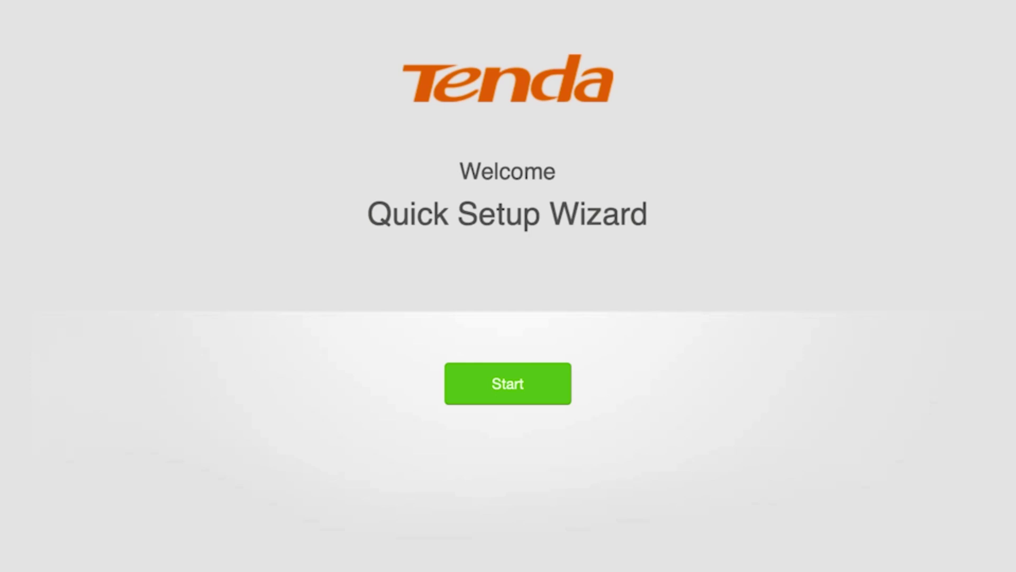
Start the Quick Setup Wizard and choose Dynamic IP Address as the connection type.
{"action": "left_click", "coordinate": [505, 383]}
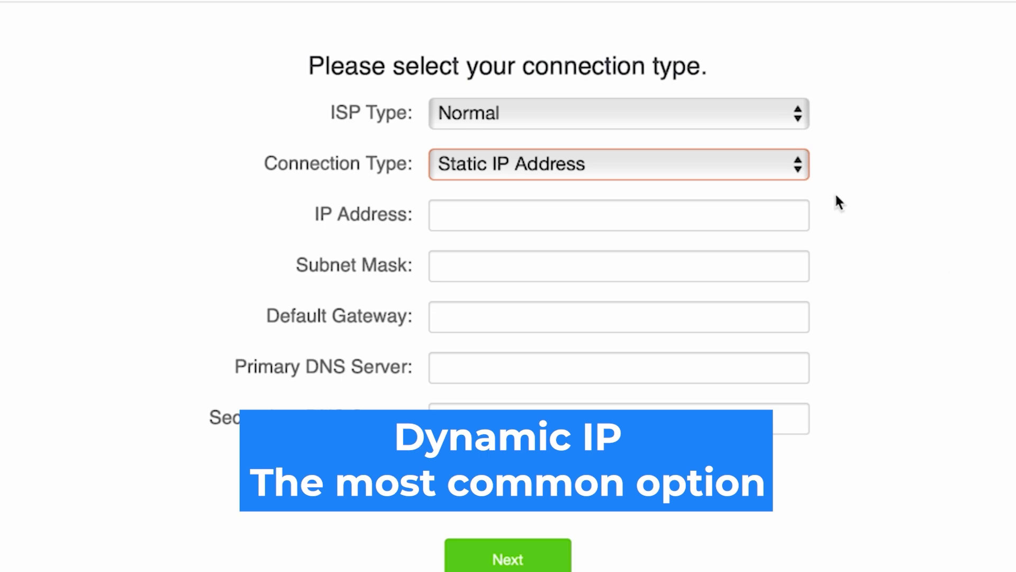
{"action": "left_click", "coordinate": [712, 162]}
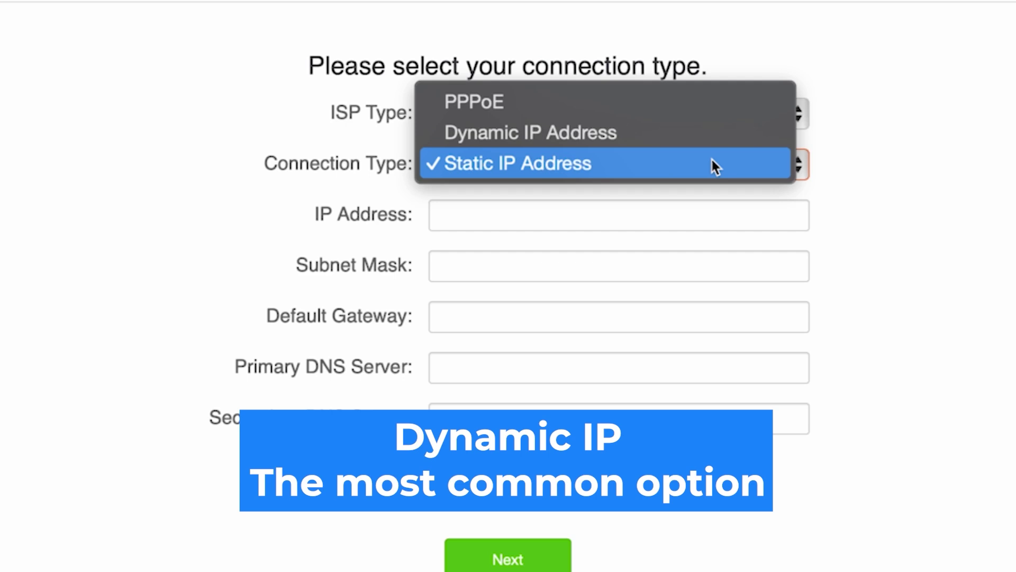
{"action": "left_click", "coordinate": [599, 131]}
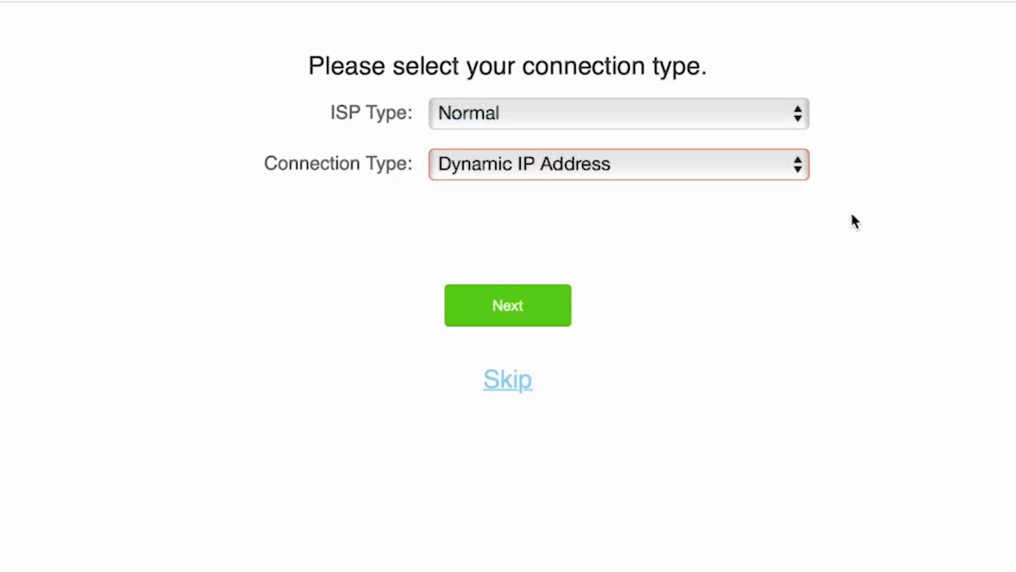
{"action": "left_click", "coordinate": [503, 316]}
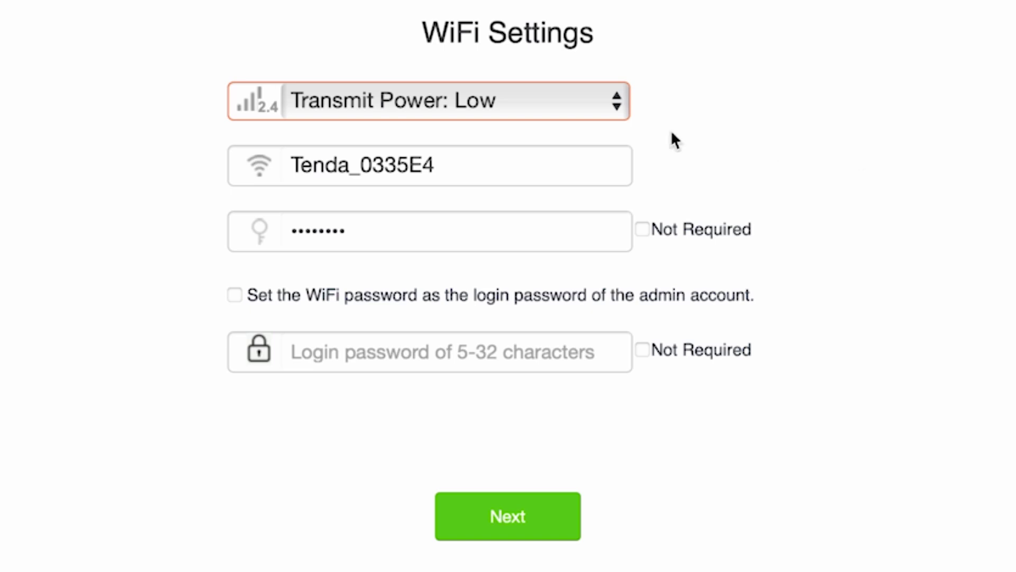
Rename the Wi-Fi network to 'Tenda' and review its Wi-Fi password.
{"action": "left_click", "coordinate": [577, 159]}
{"action": "left_click_drag", "start_coordinate": [451, 173], "coordinate": [350, 171]}
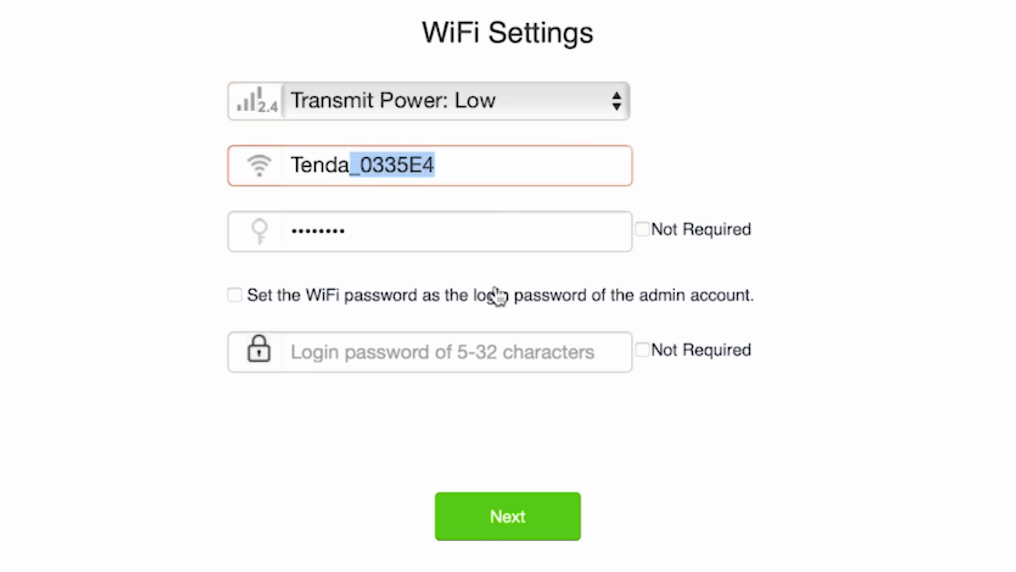
{"action": "key", "text": "BackSpace"}
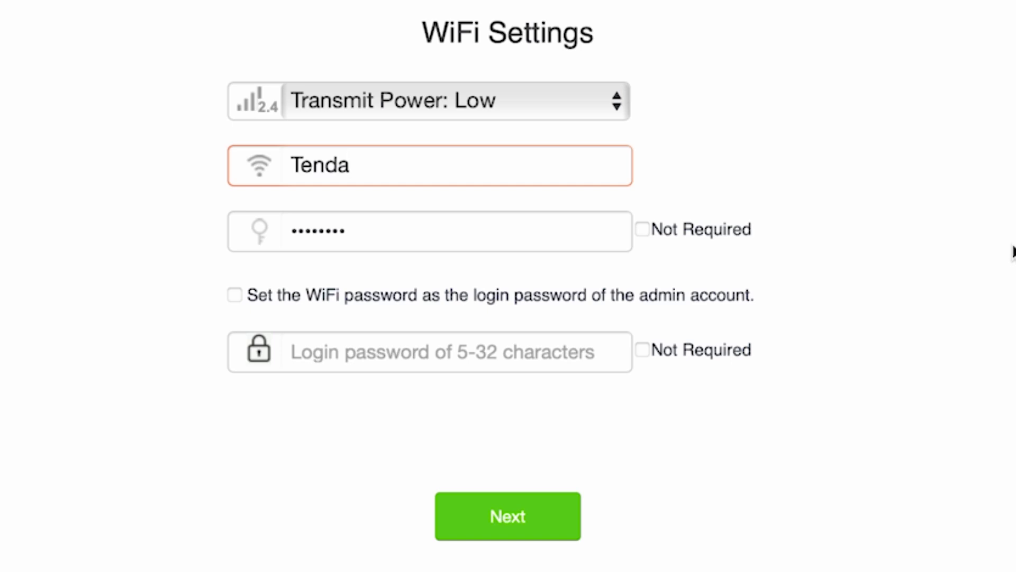
{"action": "left_click", "coordinate": [781, 238]}
{"action": "left_click", "coordinate": [483, 236]}
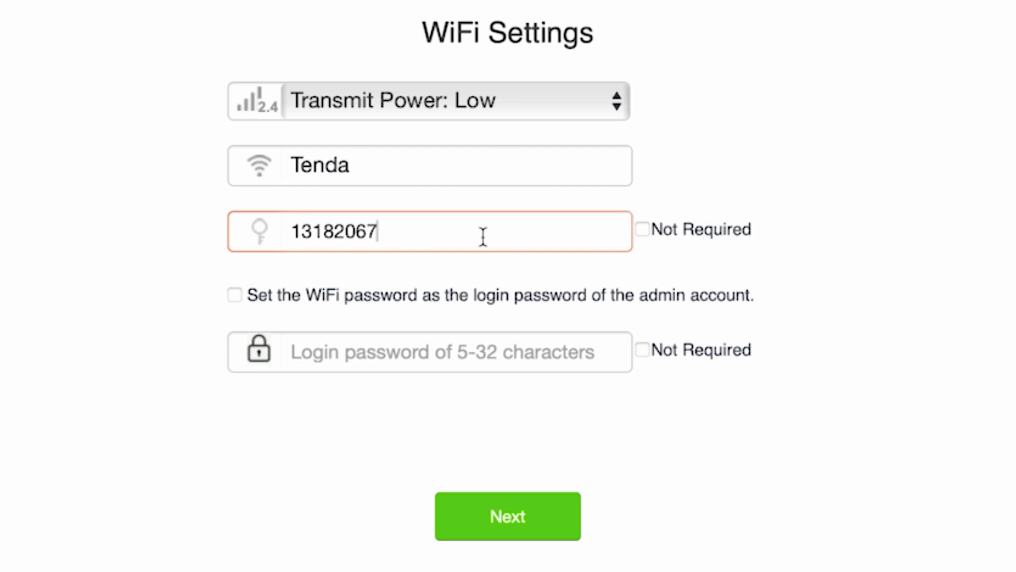
Set a separate admin login password instead of reusing the Wi-Fi password, and finish.
{"action": "left_click", "coordinate": [235, 298]}
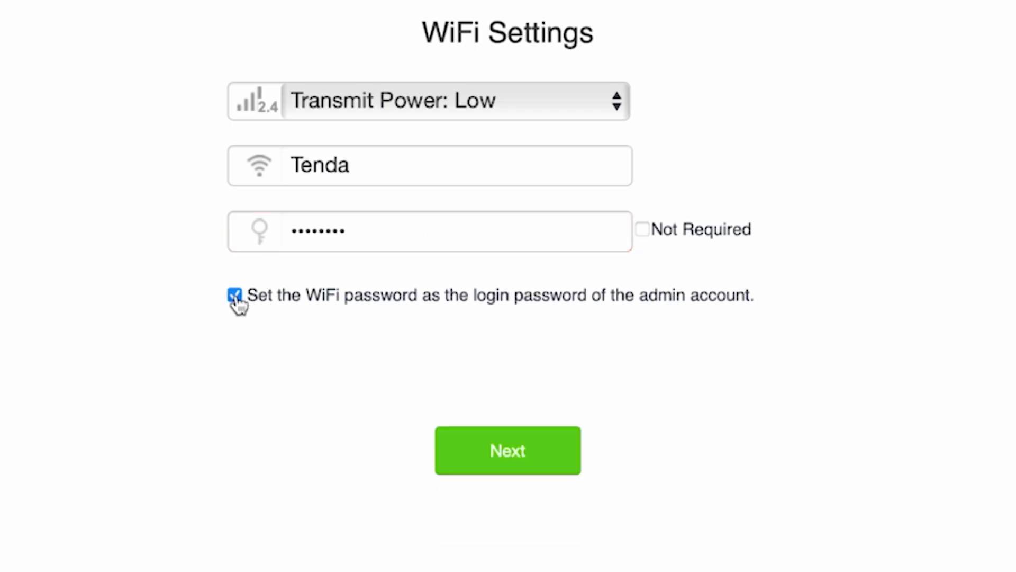
{"action": "left_click", "coordinate": [235, 297]}
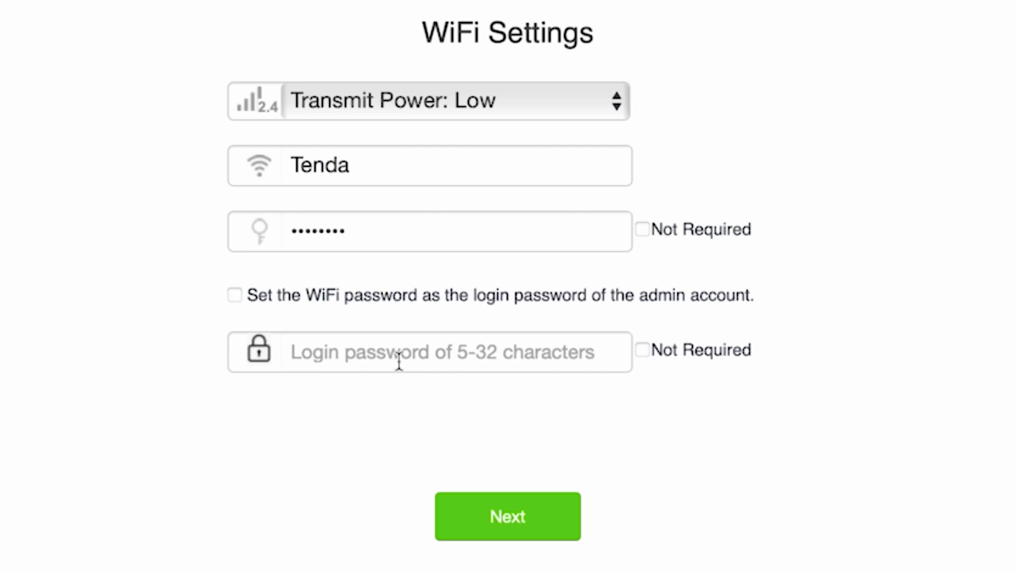
{"action": "left_click", "coordinate": [424, 360]}
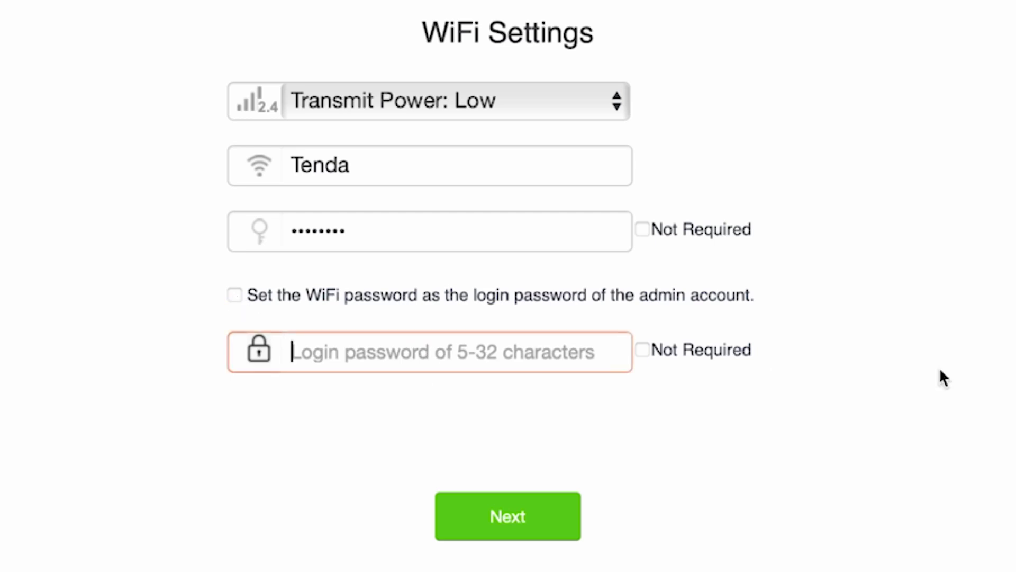
{"action": "type", "text": "password"}
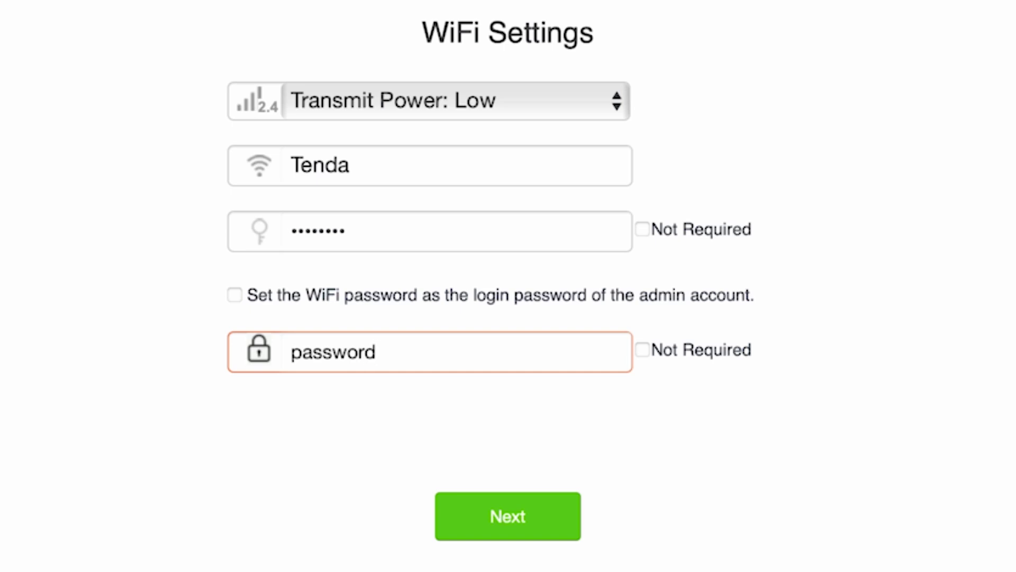
{"action": "left_click", "coordinate": [534, 511]}
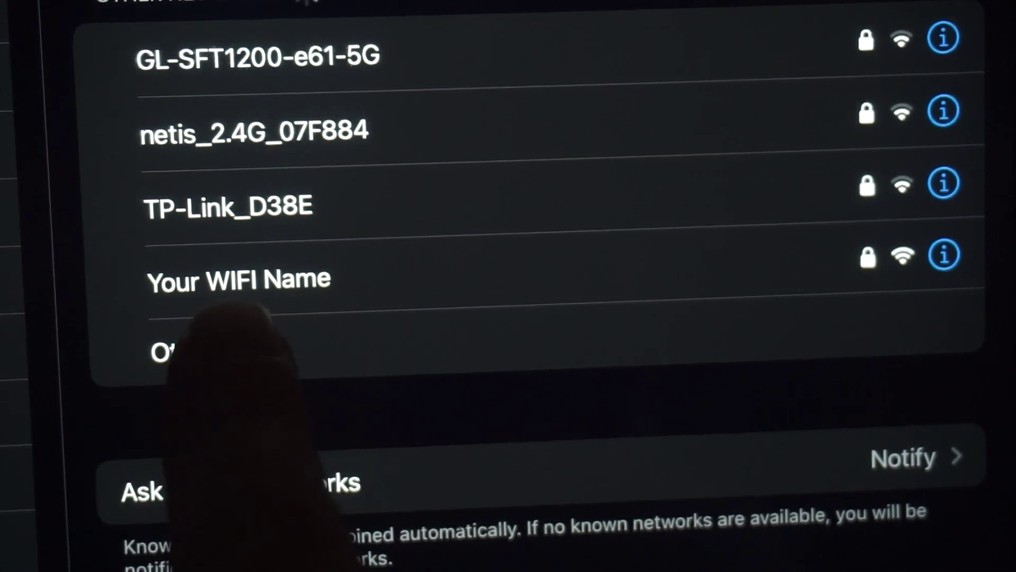
Select the 'Your WIFI Name' network in the iPad's Wi-Fi list.
{"action": "left_click", "coordinate": [291, 278]}
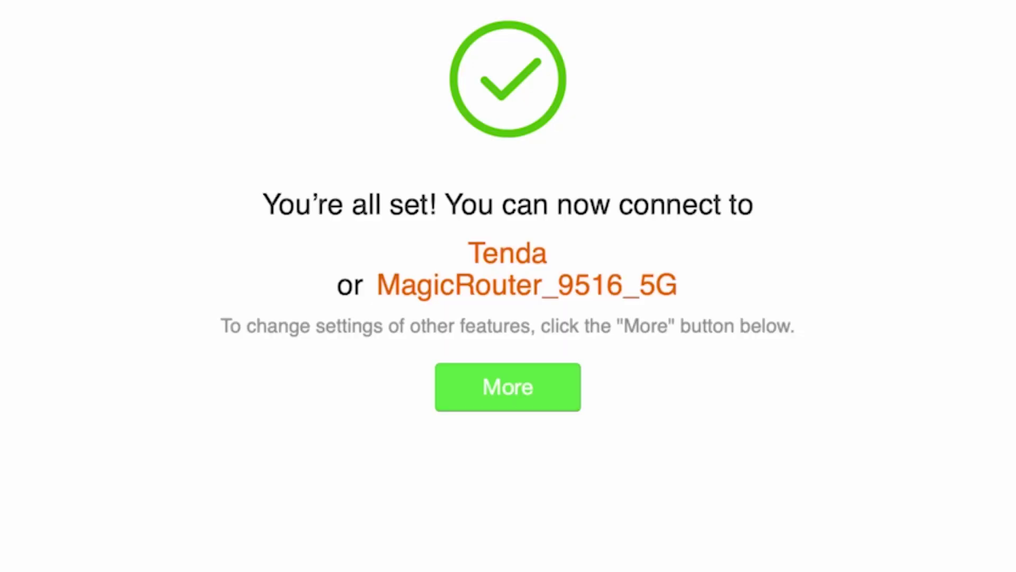
Open the full router dashboard and check the language list, keeping English.
{"action": "left_click", "coordinate": [479, 386]}
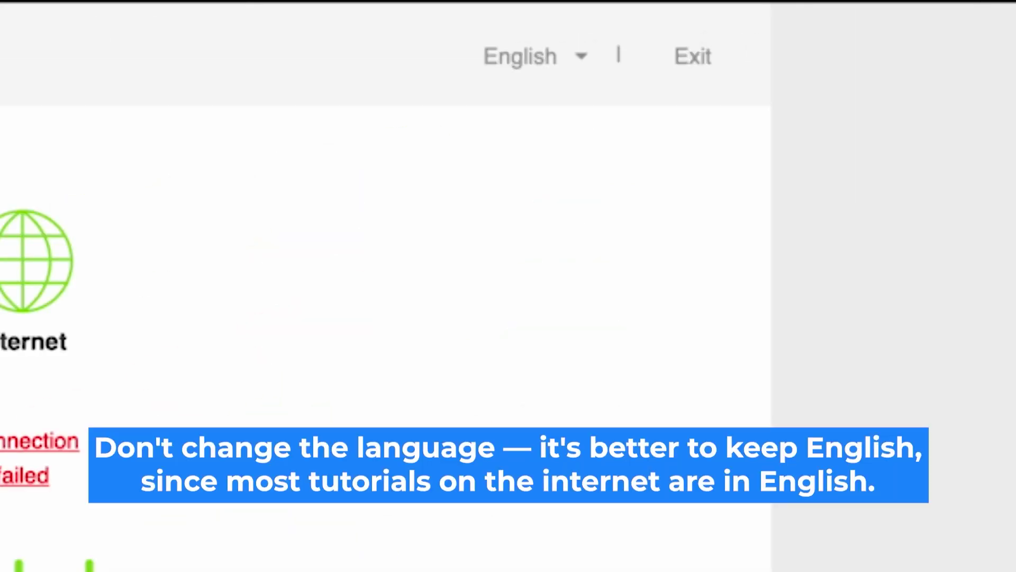
{"action": "left_click", "coordinate": [572, 60]}
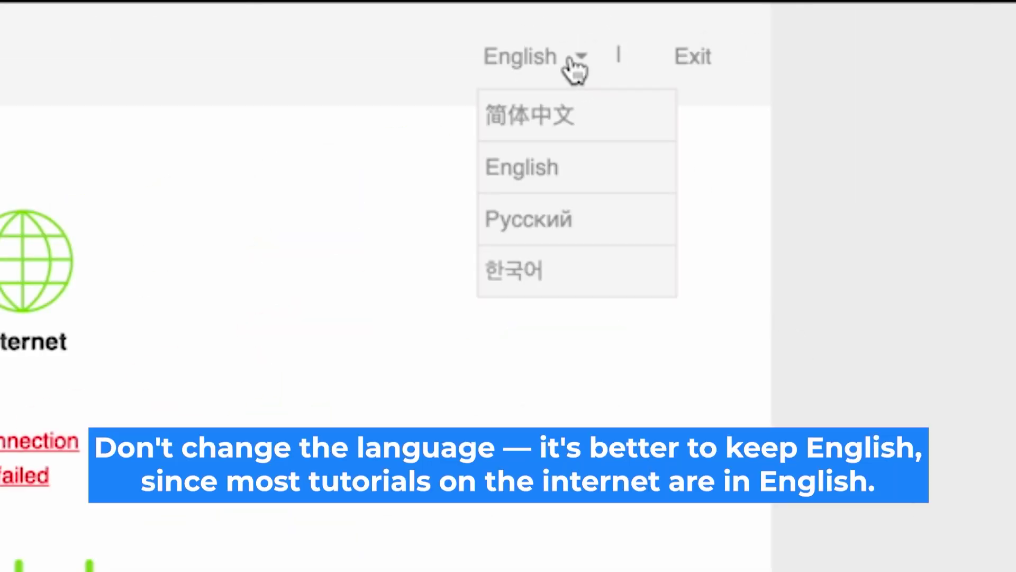
{"action": "left_click", "coordinate": [574, 66]}
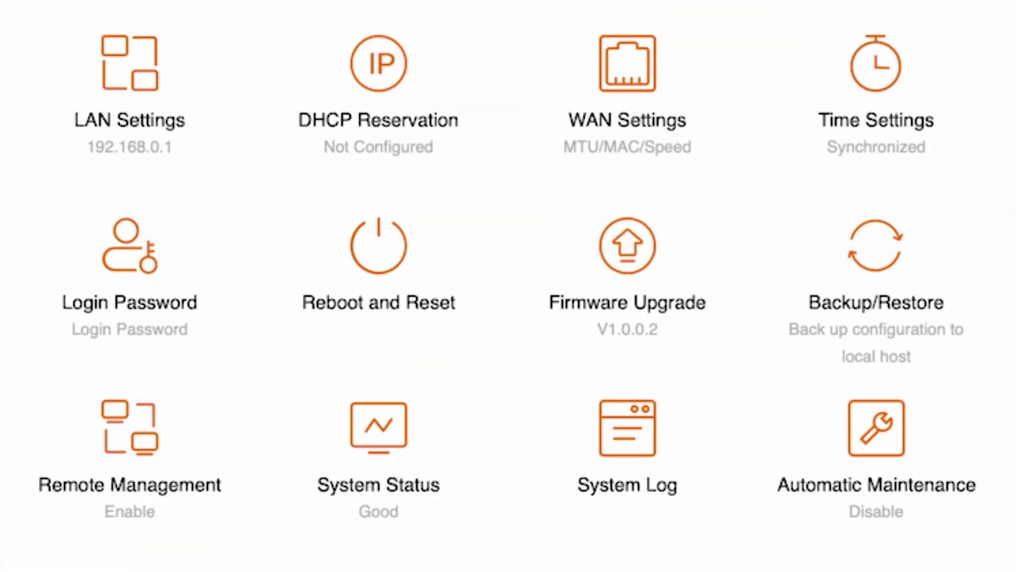
Reboot the router from the Reboot and Reset options in System Settings.
{"action": "left_click", "coordinate": [378, 267]}
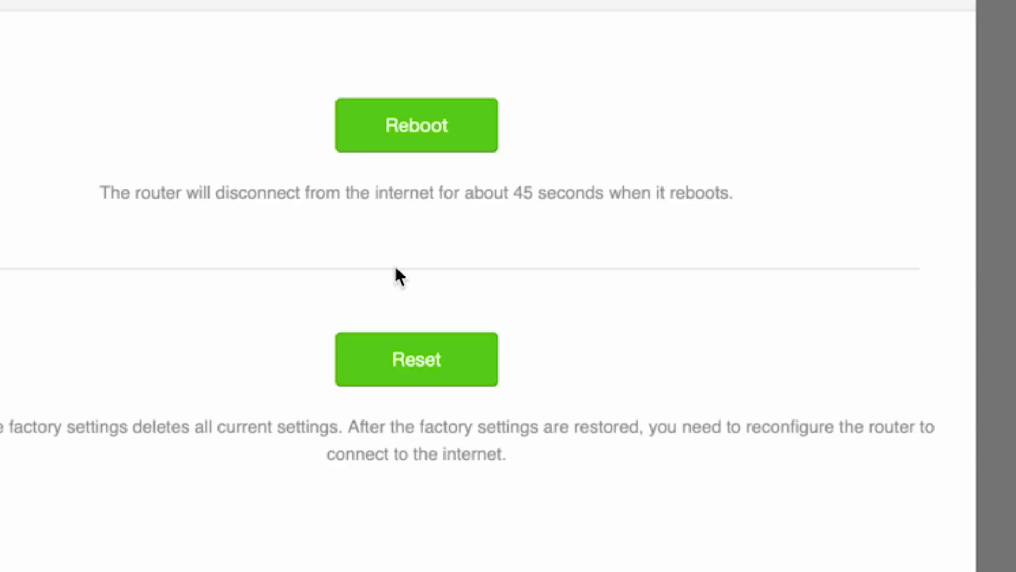
{"action": "left_click", "coordinate": [425, 130]}
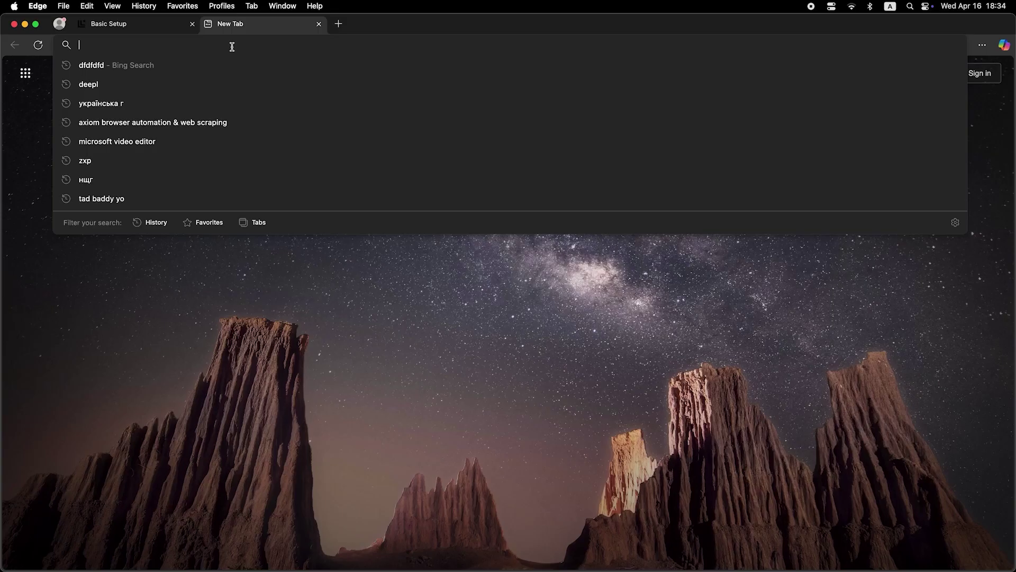
Search 'dfdfdfdf' in a new Edge tab to test internet access.
{"action": "type", "text": "dfdfdfdf"}
{"action": "key", "text": "Return"}
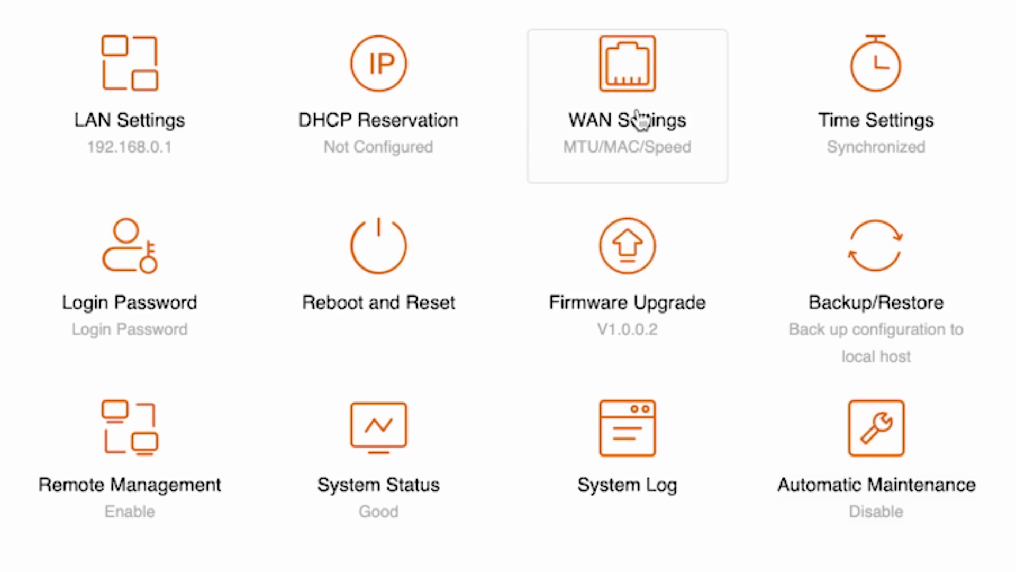
Set the WAN MAC address to Clone local MAC address and save it.
{"action": "left_click", "coordinate": [657, 84]}
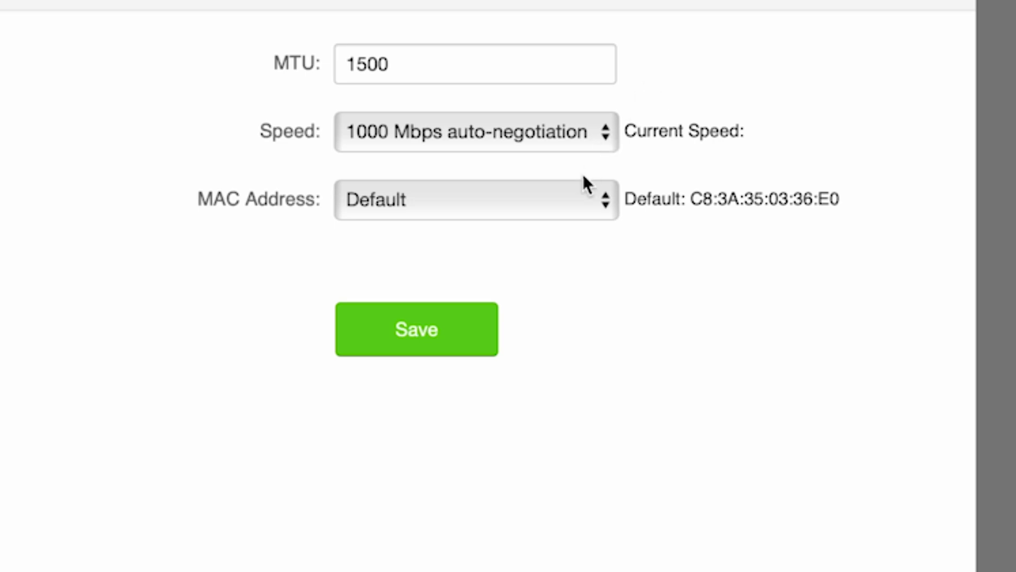
{"action": "left_click", "coordinate": [585, 207]}
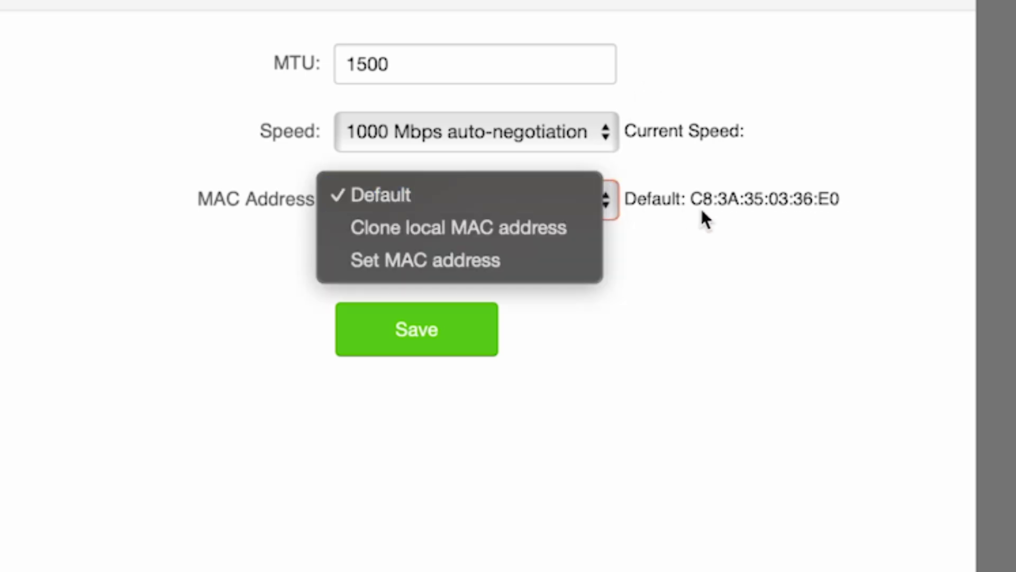
{"action": "left_click", "coordinate": [516, 228]}
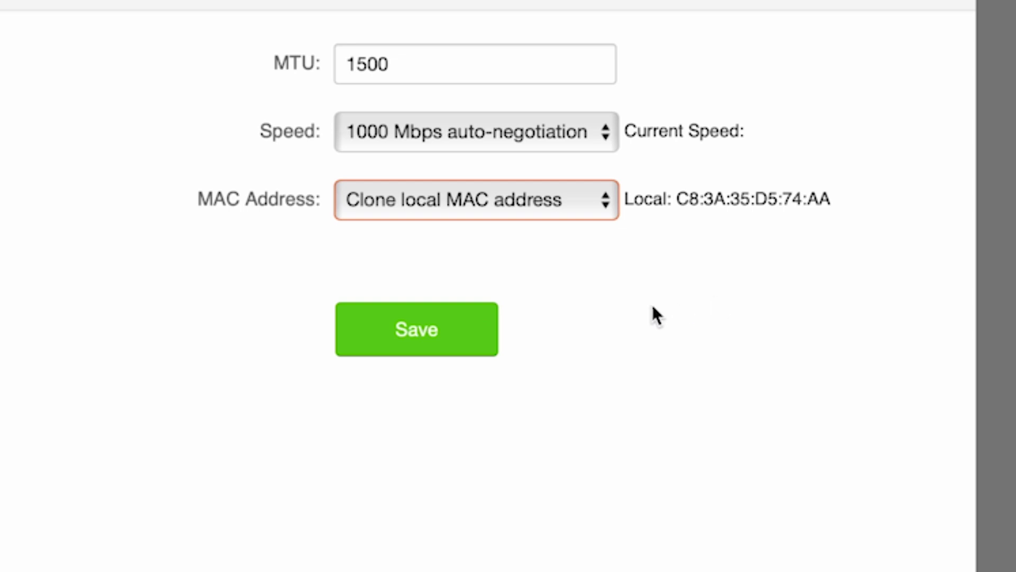
{"action": "left_click", "coordinate": [420, 331]}
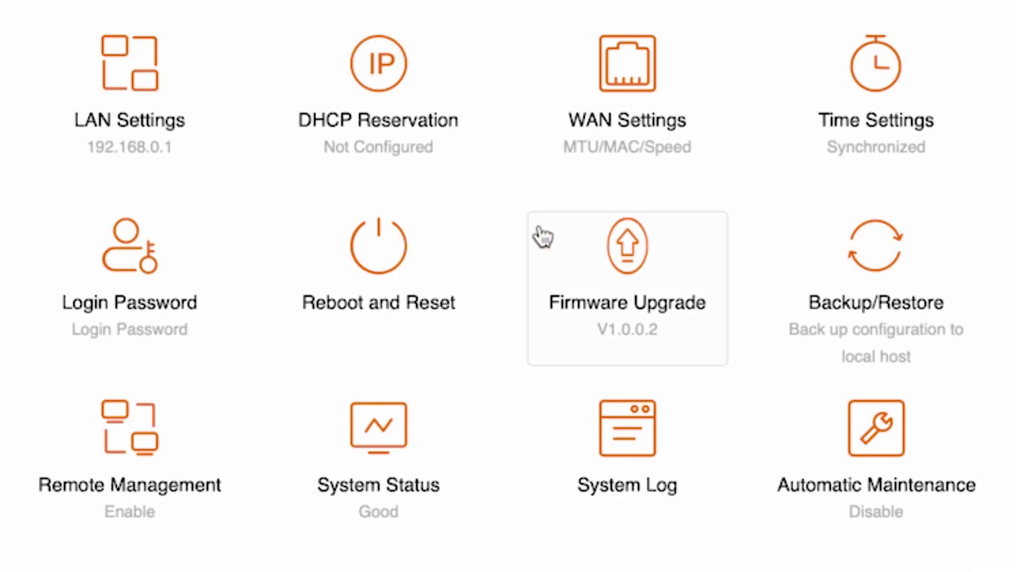
Reboot the Tenda router a second time from the Reboot and Reset section.
{"action": "left_click", "coordinate": [414, 258]}
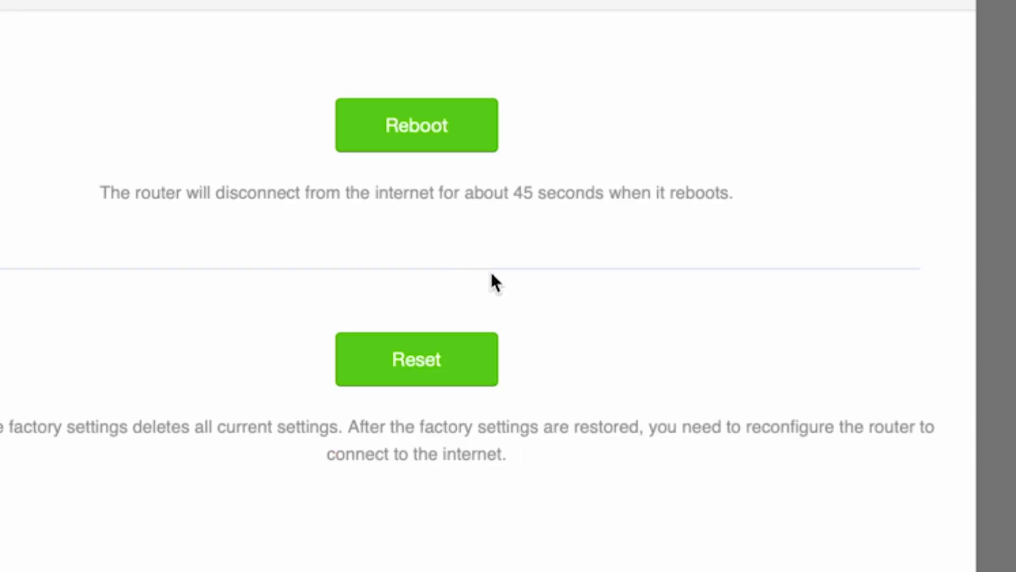
{"action": "left_click", "coordinate": [422, 117]}
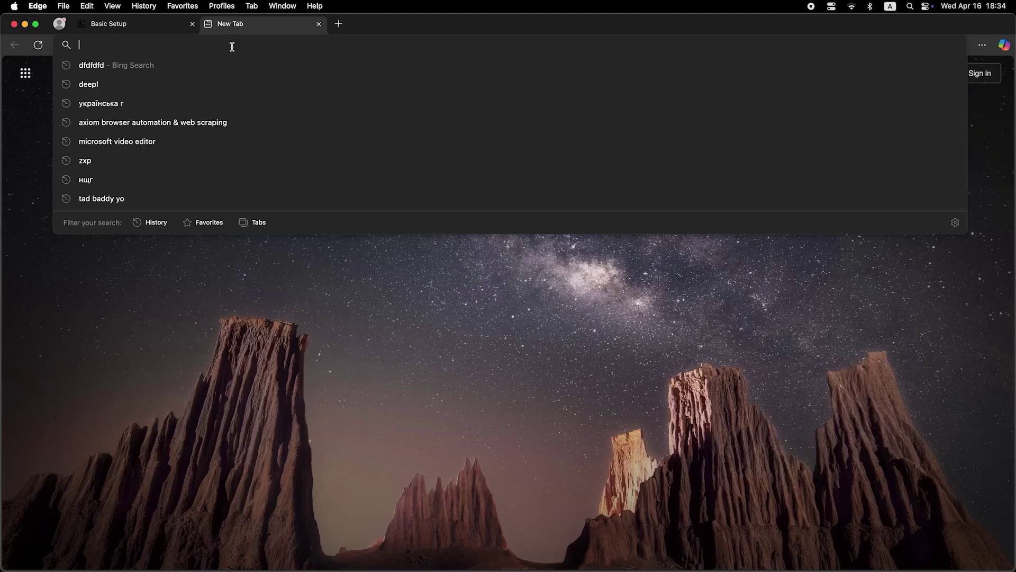
Search Bing for 'dfdfdfdf' in a new Edge tab to confirm internet access.
{"action": "type", "text": "dfdfdfdf"}
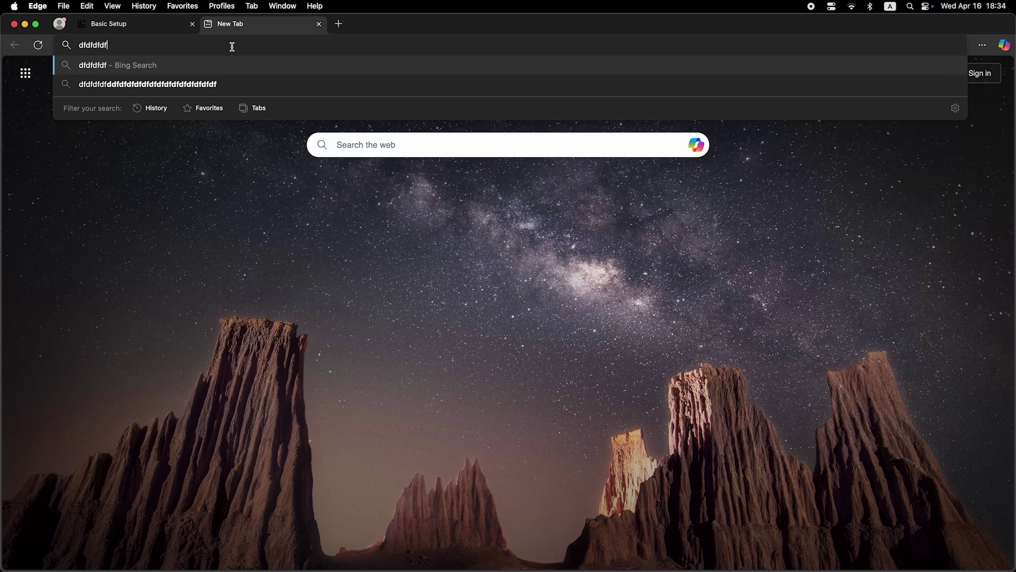
{"action": "key", "text": "Return"}
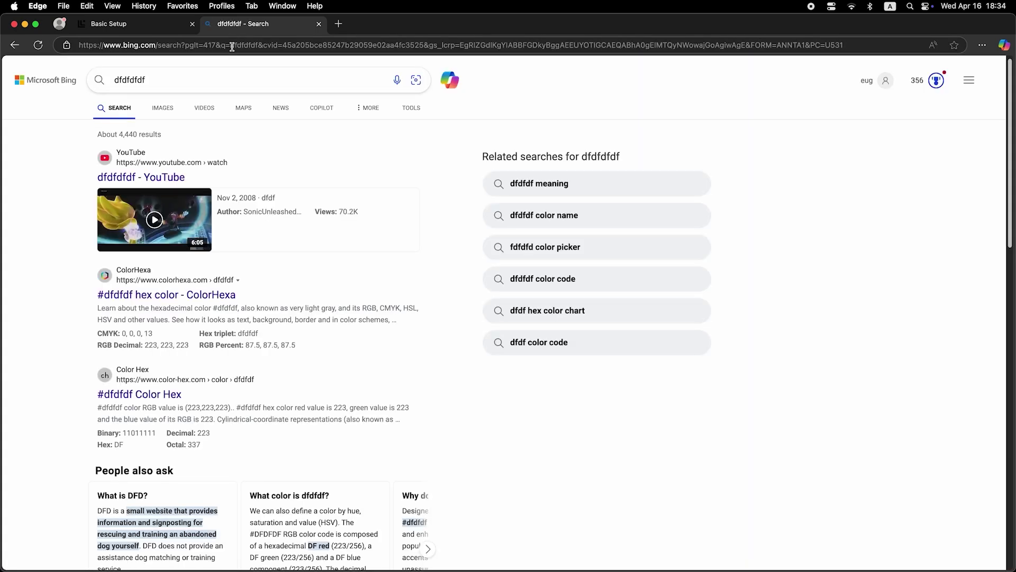